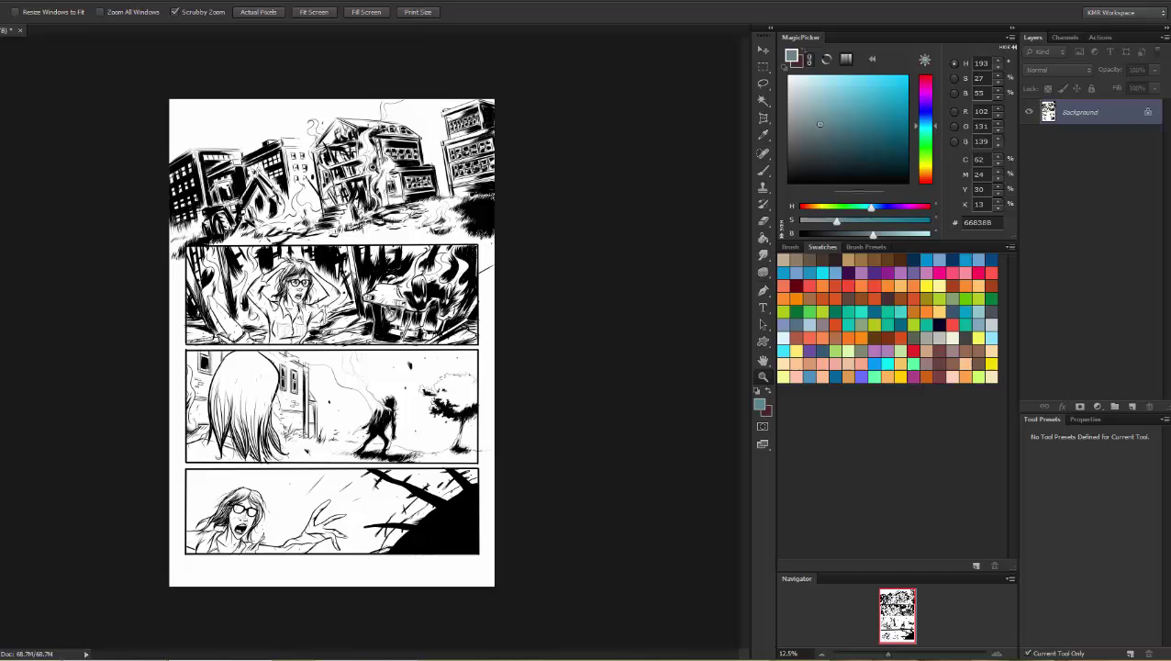
# Convert the Background into a regular layer named INKS with Multiply blend mode.
pyautogui.moveTo(384, 177)
pyautogui.mouseDown()
pyautogui.moveTo(415, 175)
pyautogui.moveTo(404, 179)
pyautogui.mouseUp()
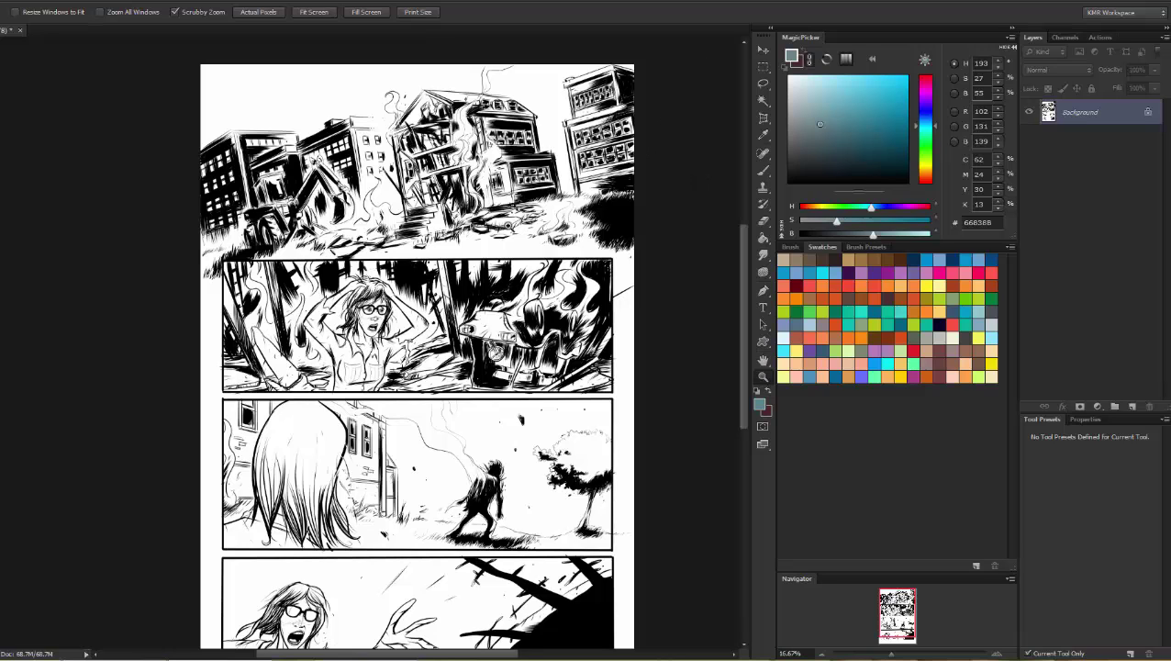
pyautogui.keyDown('alt'); pyautogui.click(514, 256); pyautogui.keyUp('alt')
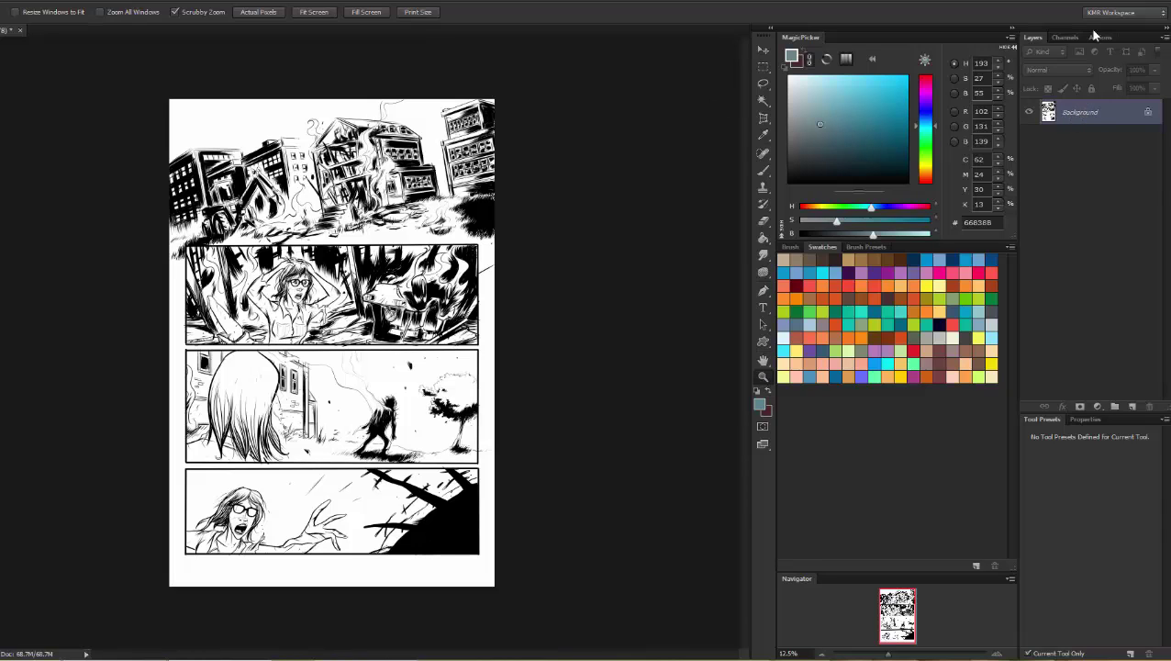
pyautogui.doubleClick(1090, 115)
pyautogui.press('capslock')
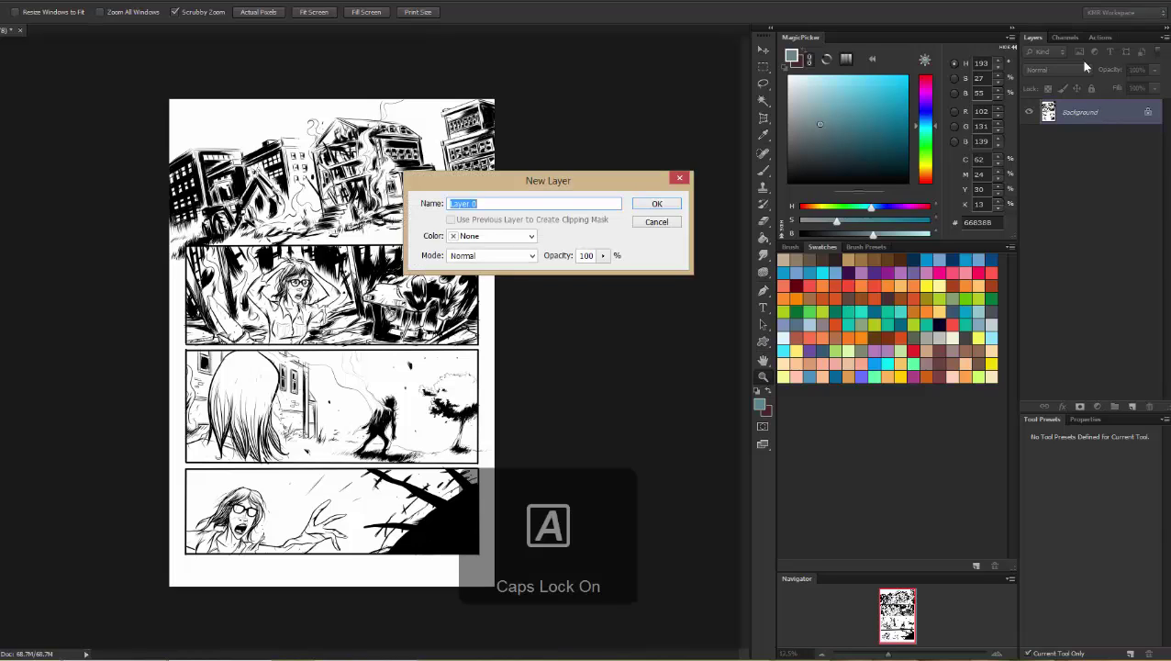
pyautogui.write('INKS')
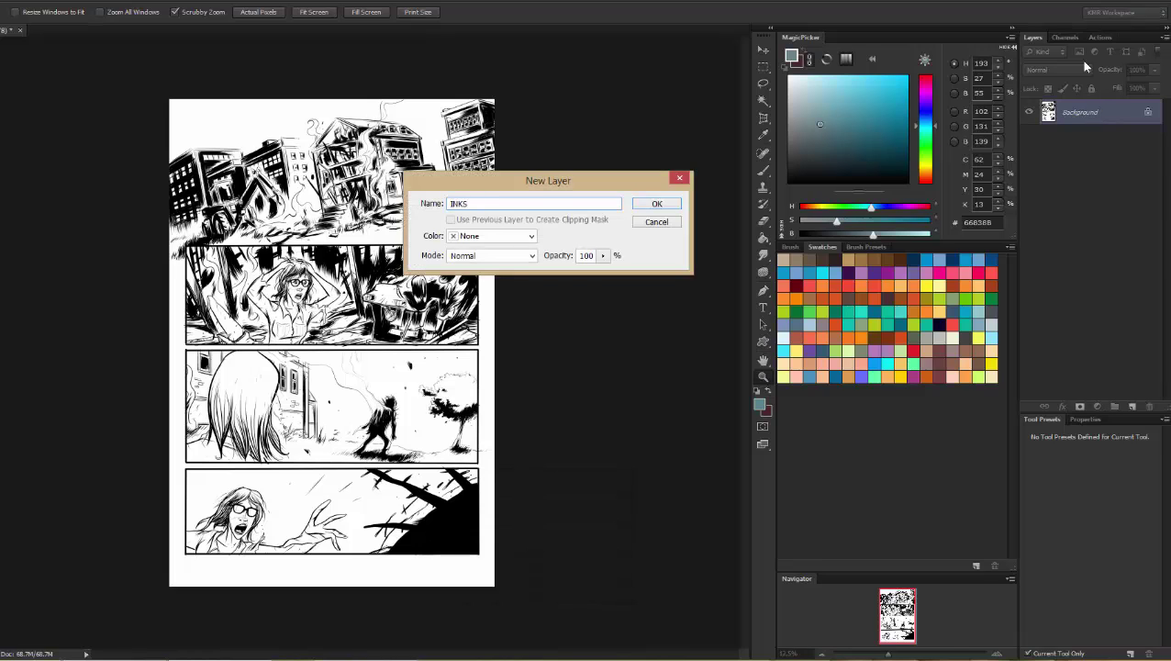
pyautogui.click(532, 255)
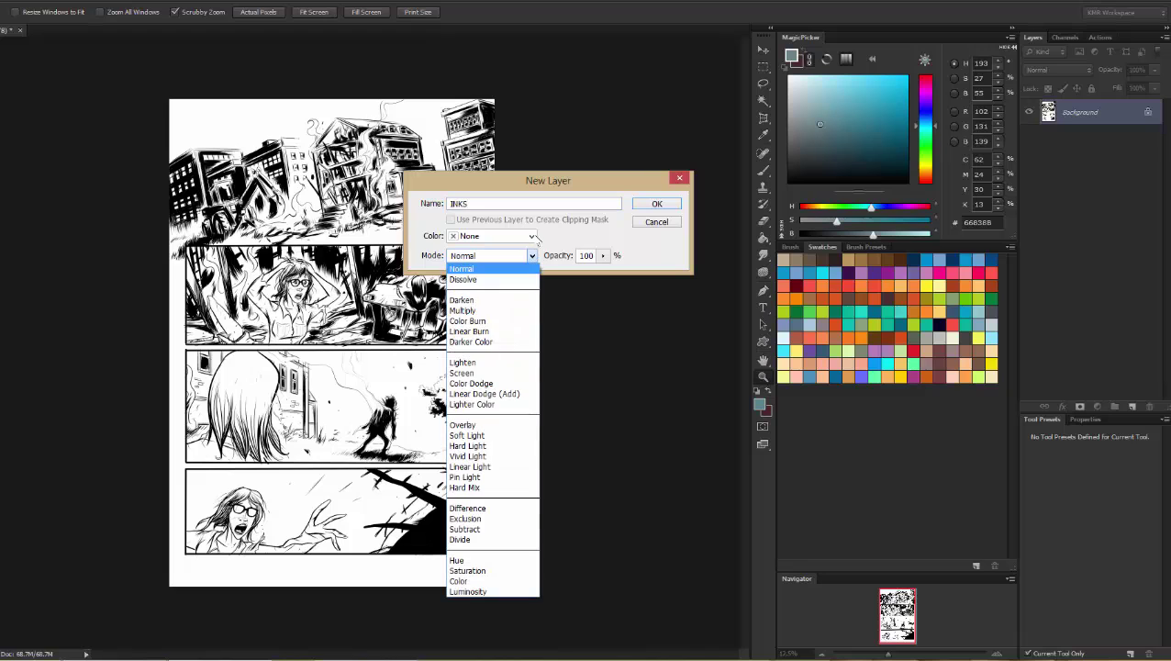
pyautogui.click(477, 311)
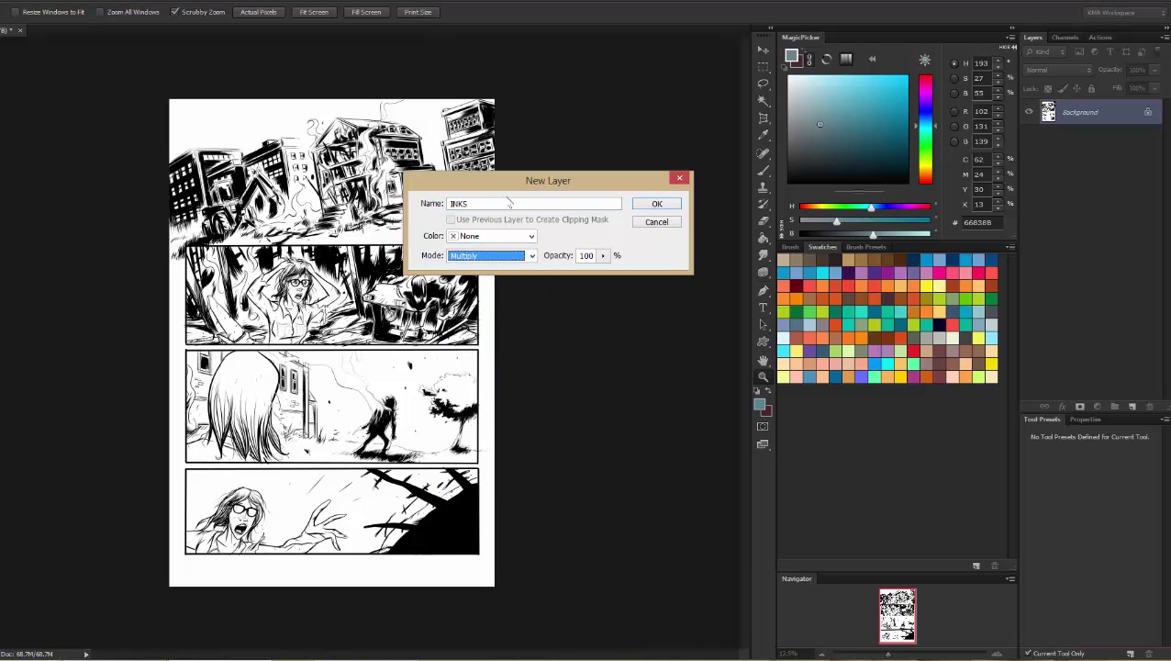
pyautogui.click(656, 204)
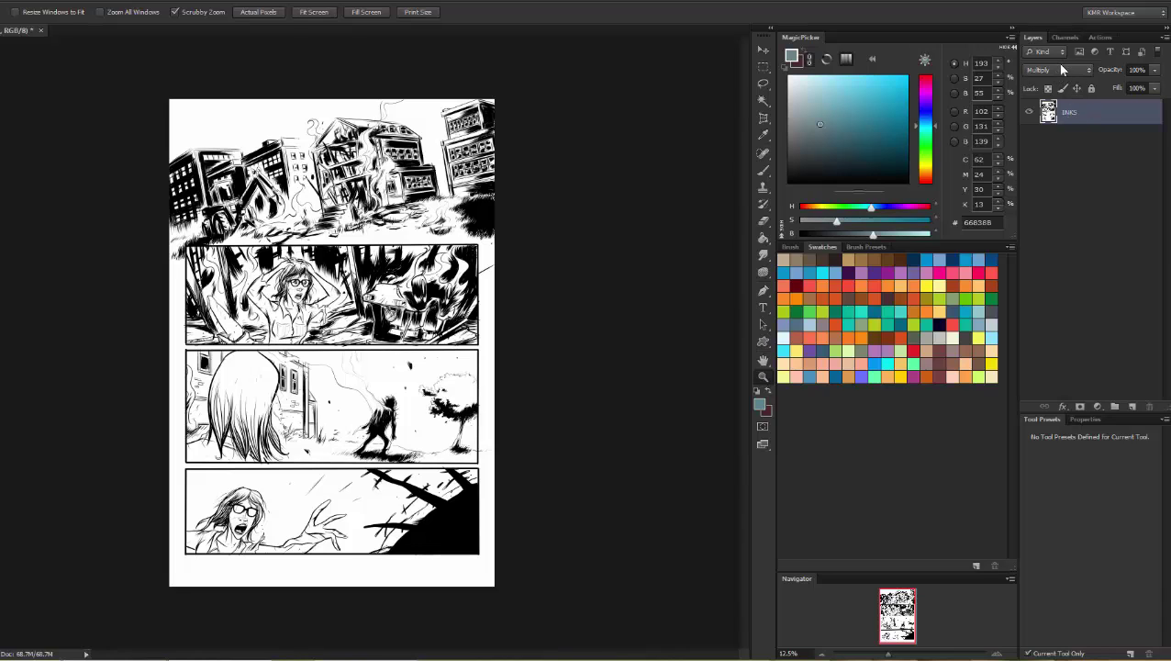
# Add a new layer below INKS and name it FLATS.
pyautogui.click(1133, 410)
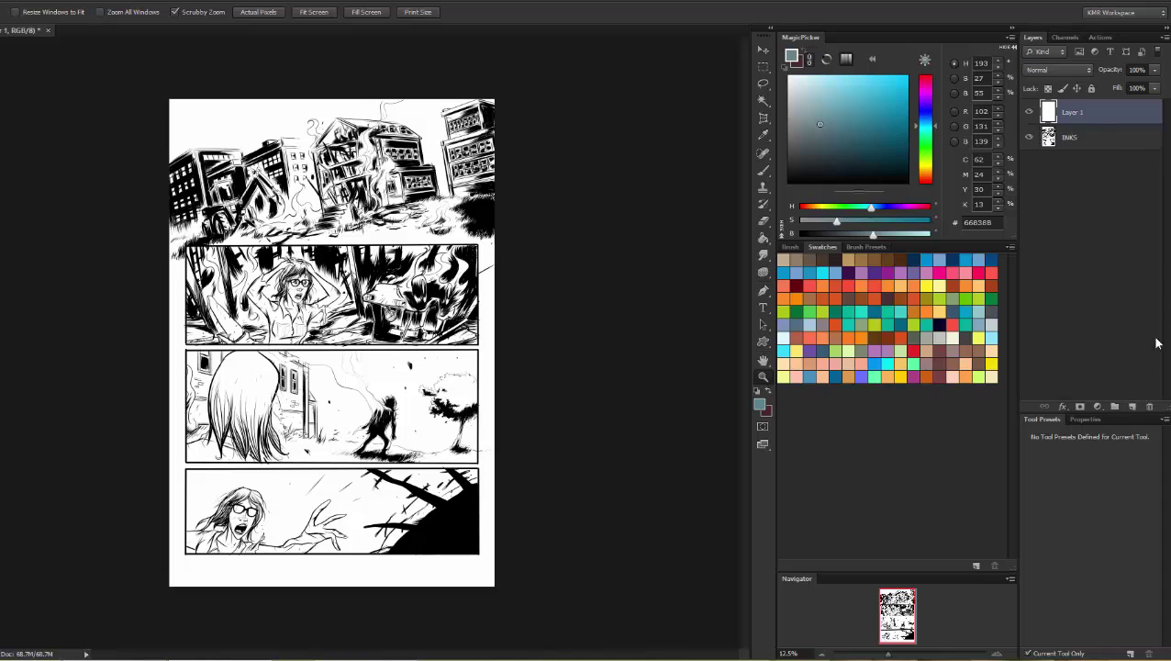
pyautogui.moveTo(1072, 114); pyautogui.dragTo(1079, 140)
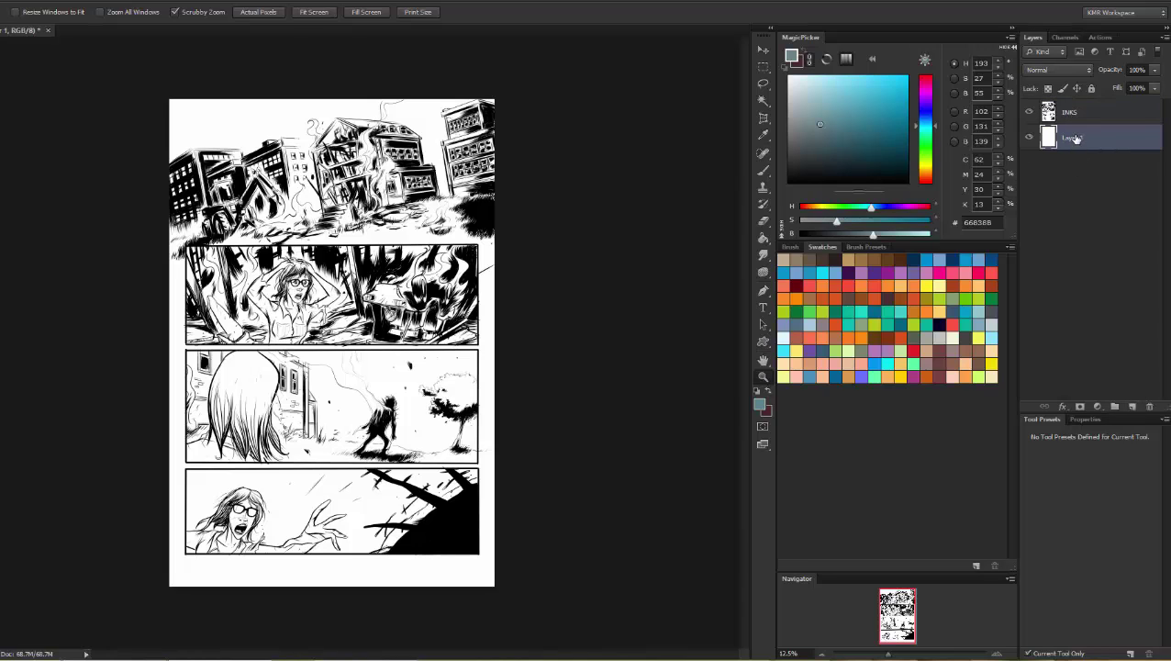
pyautogui.doubleClick(1077, 140)
pyautogui.write('FLATS')
pyautogui.press('Return')
# Fill the whole FLATS layer with slate blue 445C72 using the Paint Bucket.
pyautogui.click(392, 168)
pyautogui.click(763, 238)
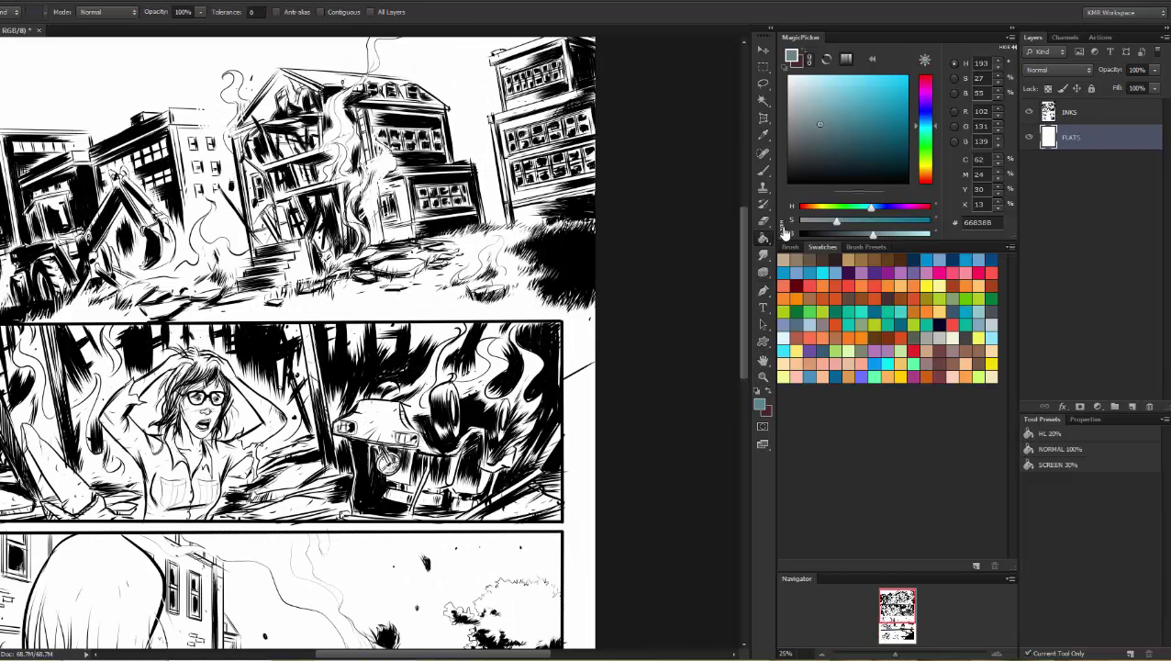
pyautogui.moveTo(328, 310); pyautogui.dragTo(406, 231)
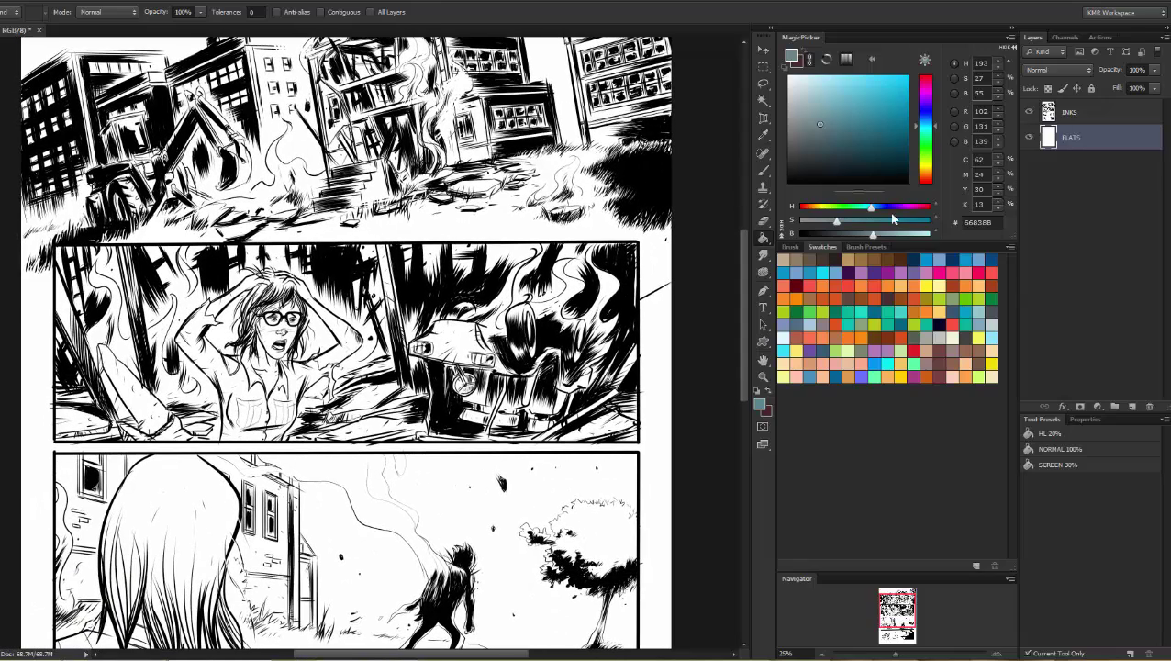
pyautogui.click(824, 345)
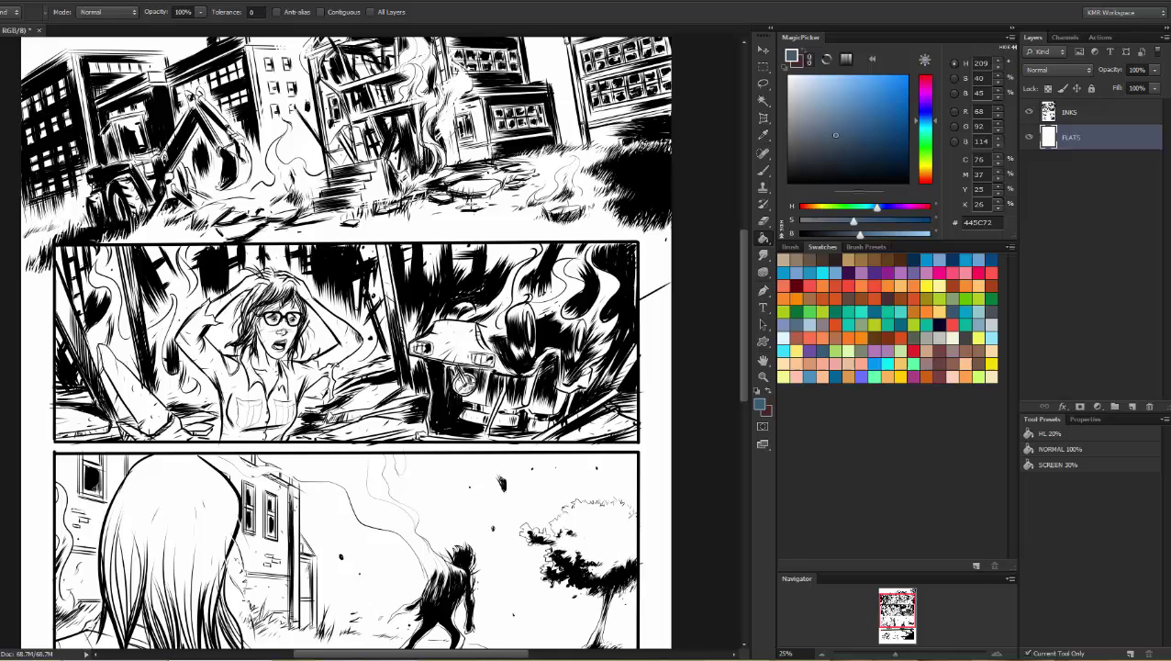
pyautogui.click(457, 236)
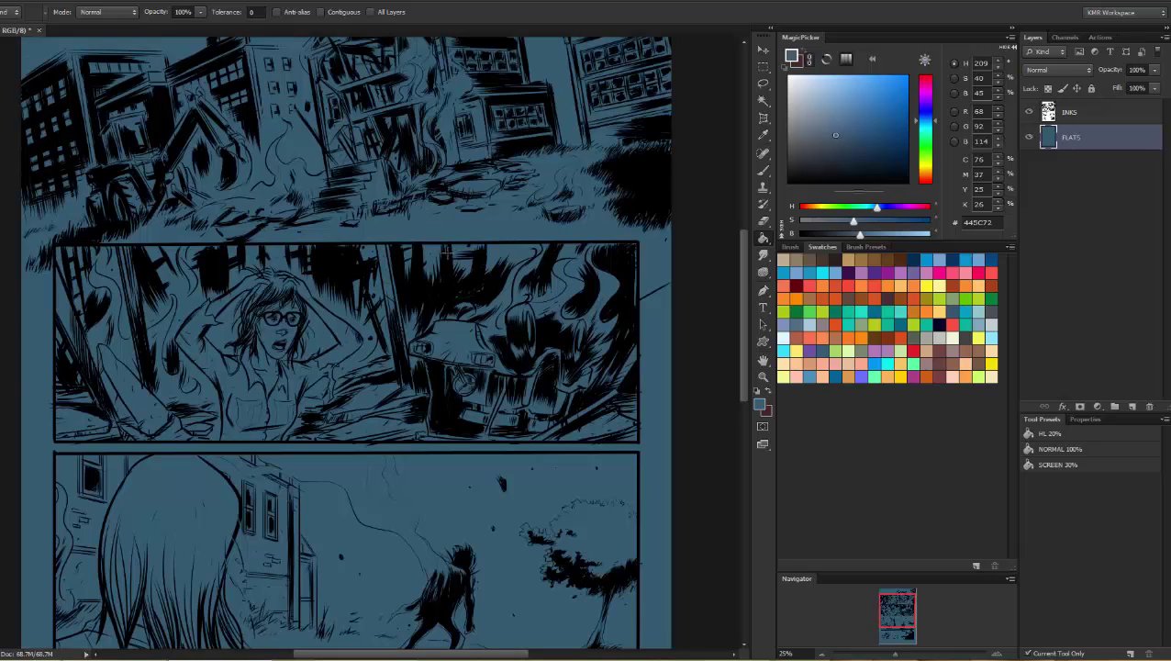
pyautogui.scroll(3, 432, 234)
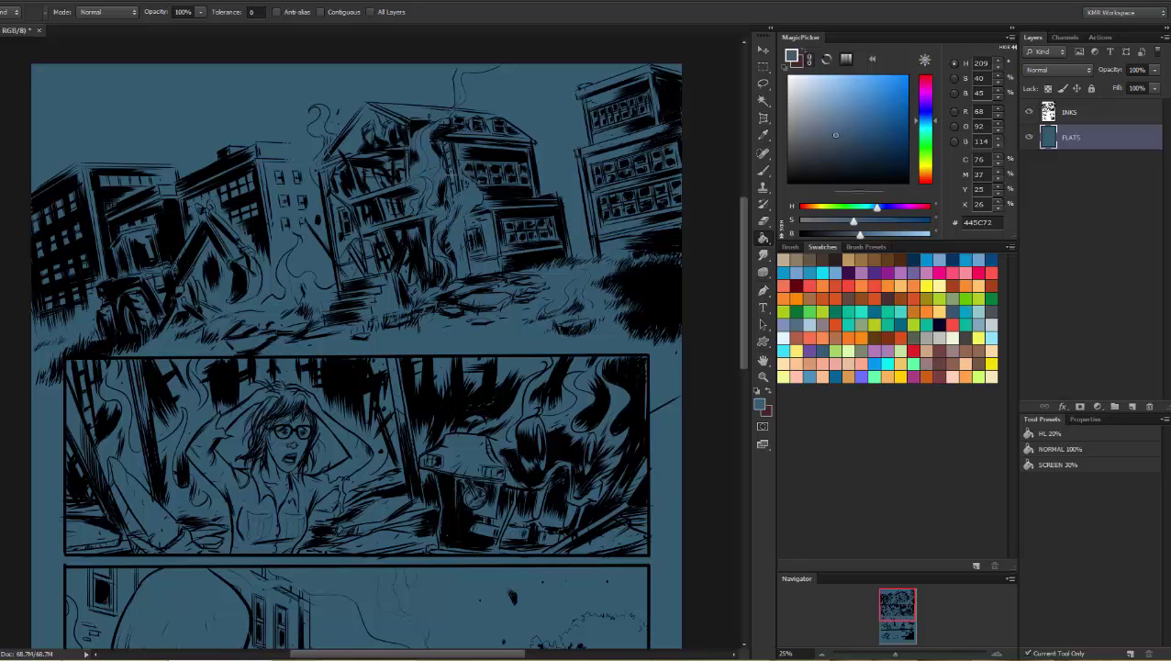
# Lasso the burning house in the top panel and fill it purple.
pyautogui.press('l')
pyautogui.moveTo(378, 99)
pyautogui.mouseDown()
pyautogui.moveTo(322, 163)
pyautogui.moveTo(334, 318)
pyautogui.moveTo(551, 264)
pyautogui.moveTo(555, 190)
pyautogui.moveTo(532, 138)
pyautogui.moveTo(378, 101)
pyautogui.mouseUp()
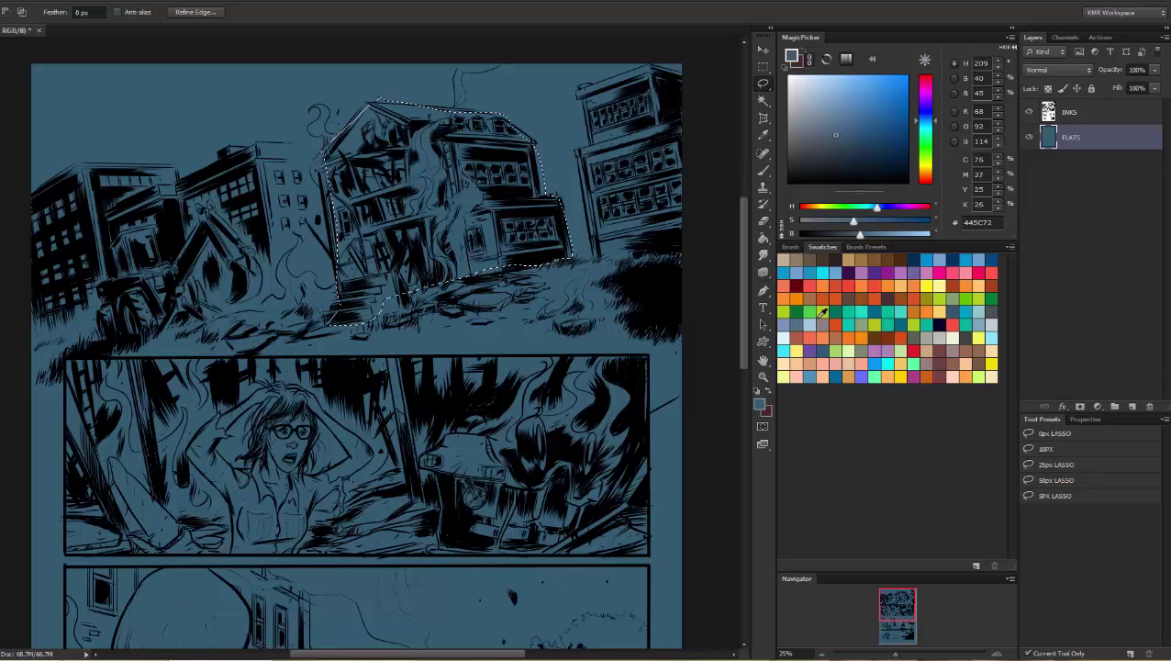
pyautogui.click(807, 350)
pyautogui.press('g')
pyautogui.click(514, 211)
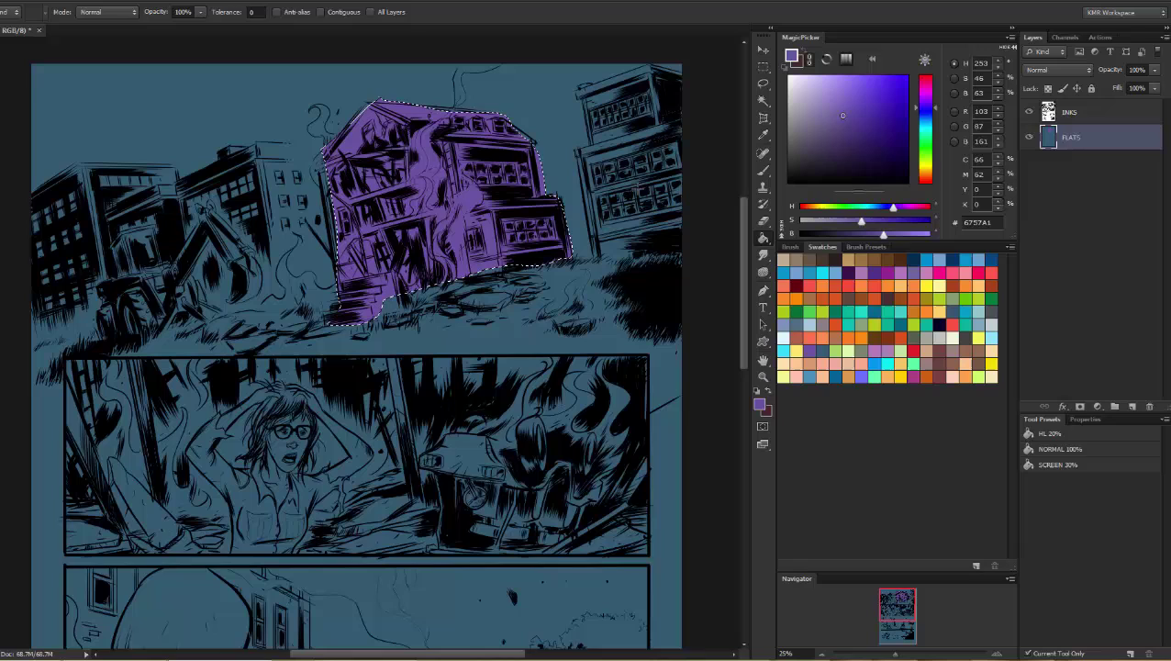
pyautogui.hotkey('ctrl', 'd')
pyautogui.press('l')
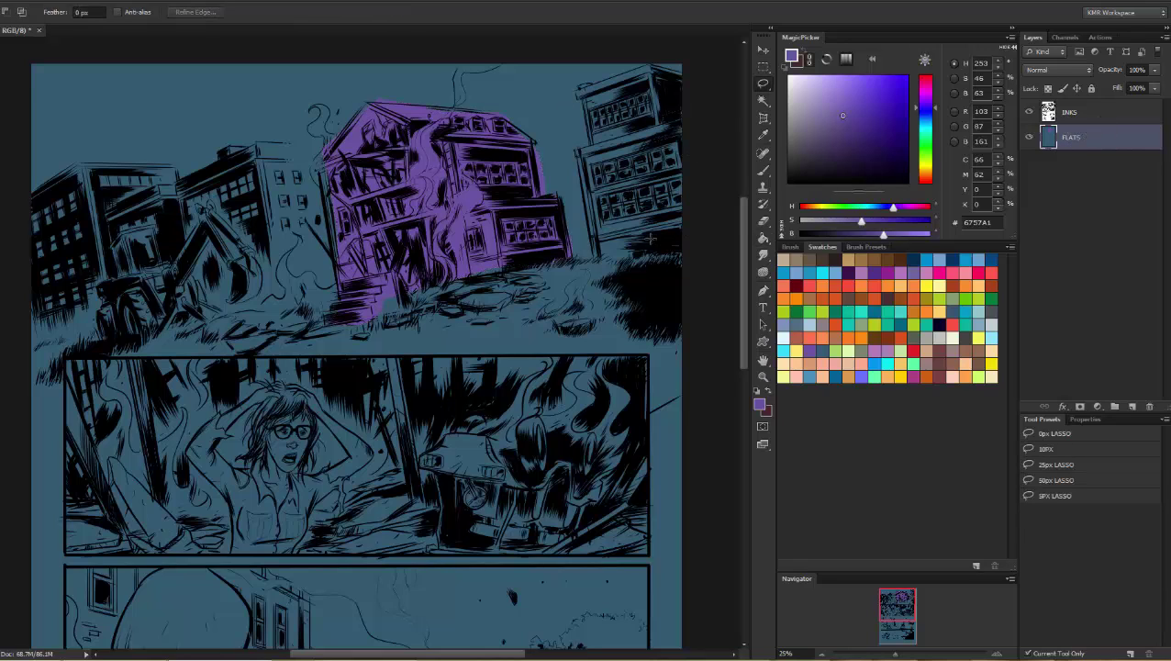
# Duplicate the FLATS layer as a new layer named COLORS.
pyautogui.rightClick(1080, 138)
pyautogui.click(1101, 175)
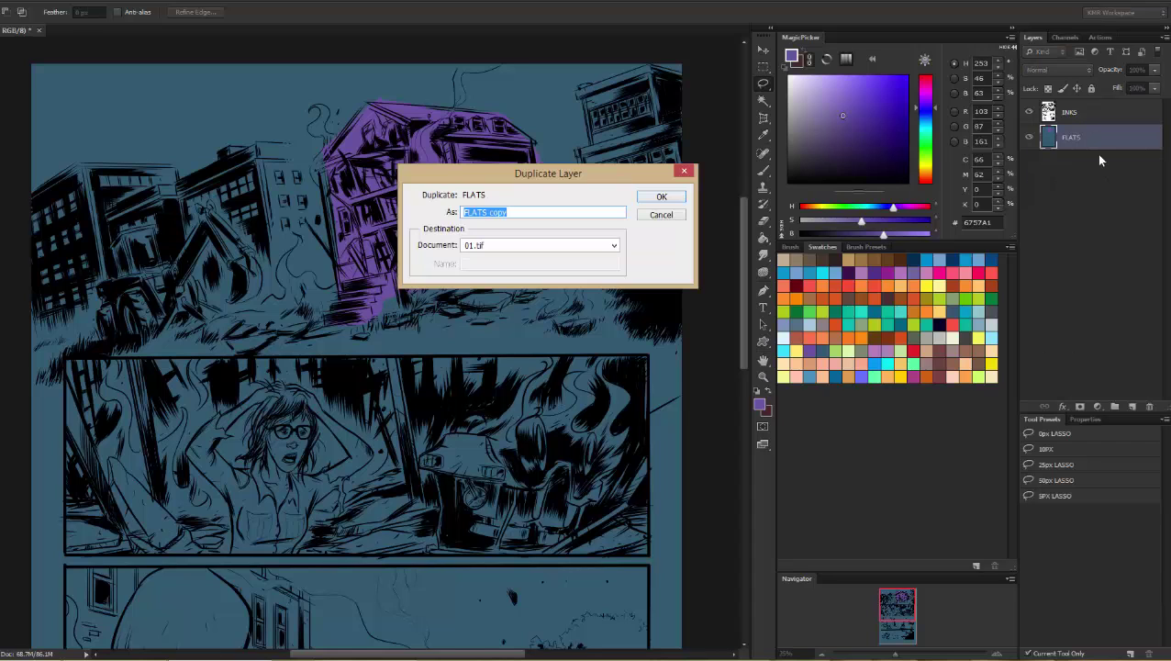
pyautogui.write('COLORS')
pyautogui.press('Return')
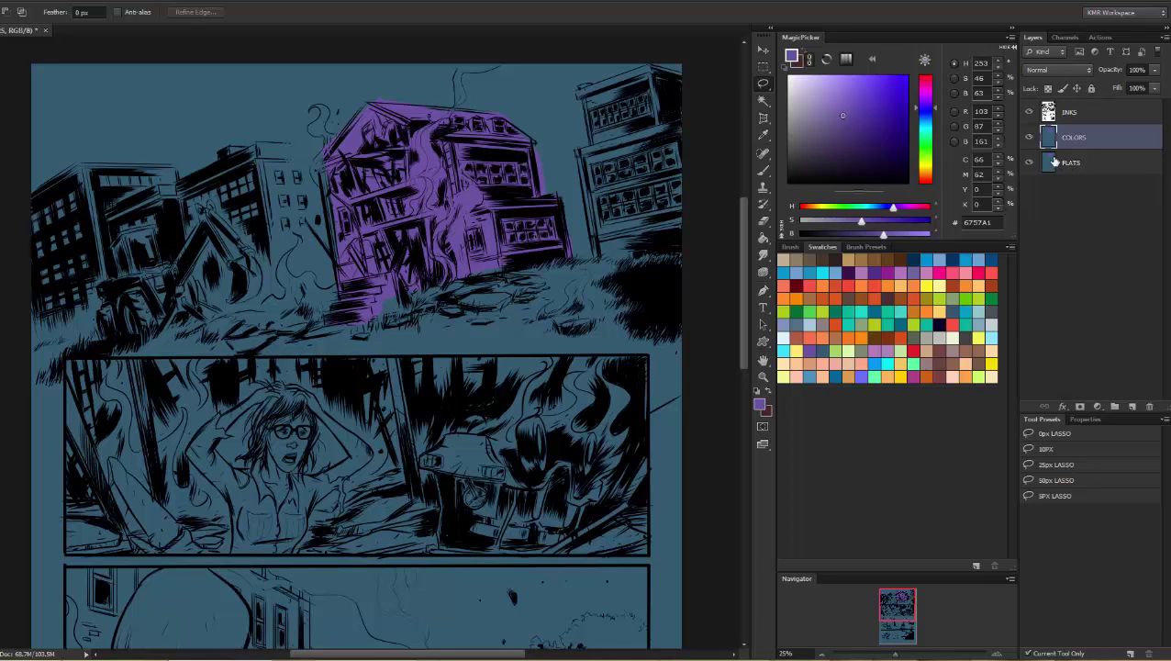
# Paint three red brush test strokes across the purple house.
pyautogui.press('b')
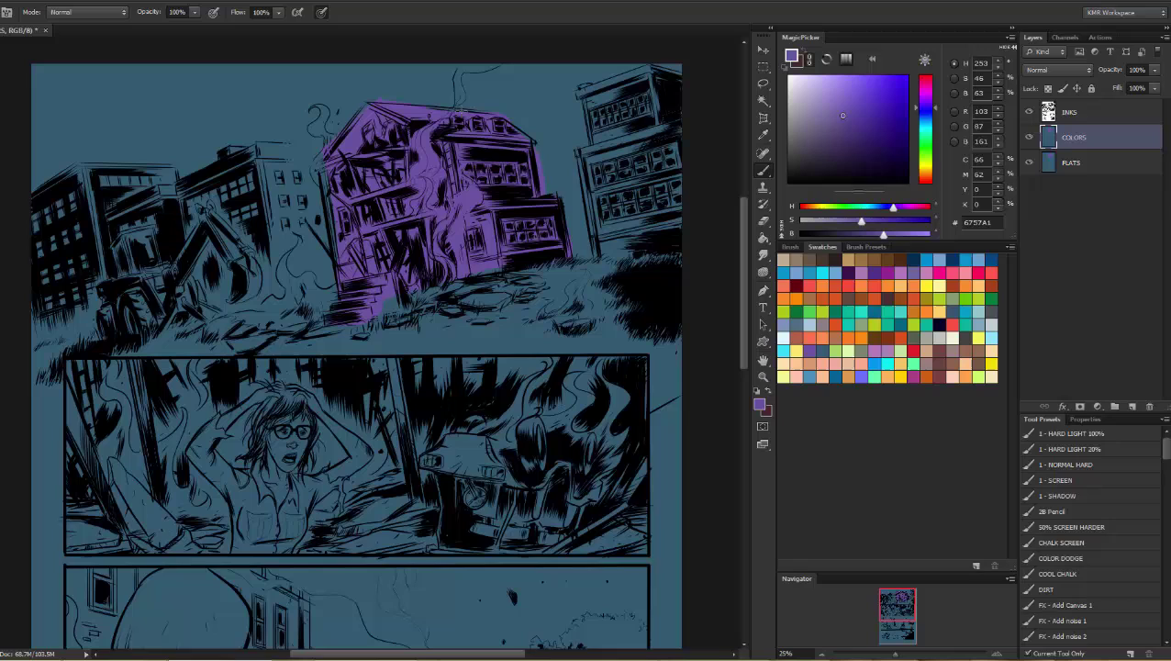
pyautogui.click(873, 286)
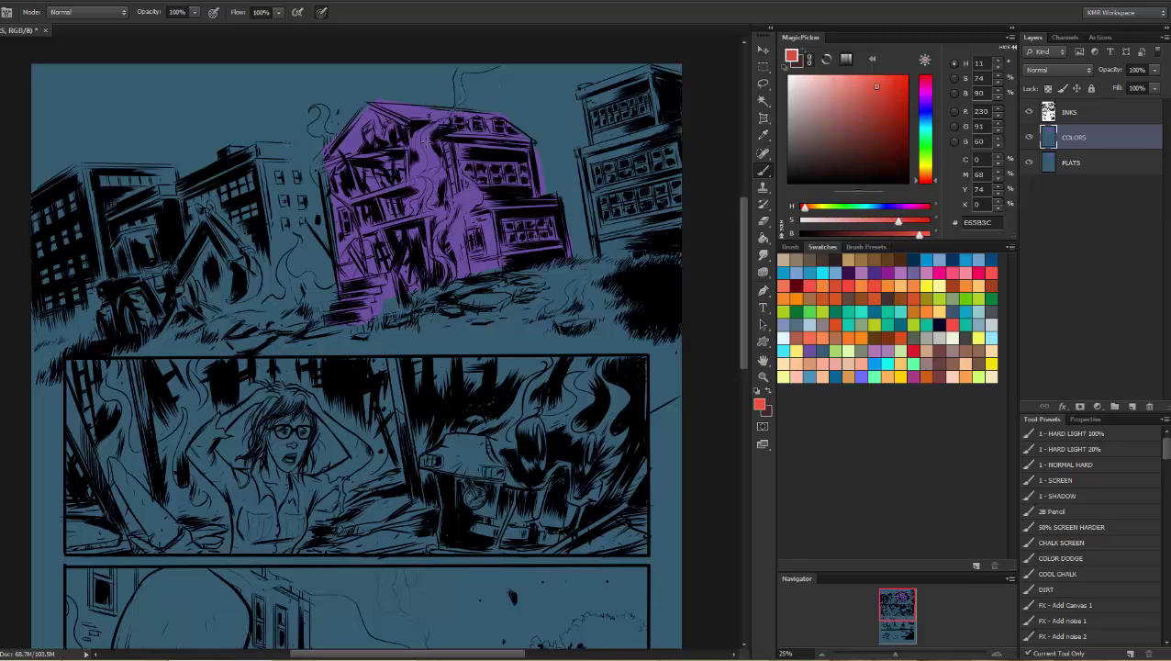
pyautogui.moveTo(431, 97); pyautogui.dragTo(428, 194)
pyautogui.moveTo(436, 129); pyautogui.dragTo(390, 188)
pyautogui.moveTo(480, 163); pyautogui.dragTo(441, 240)
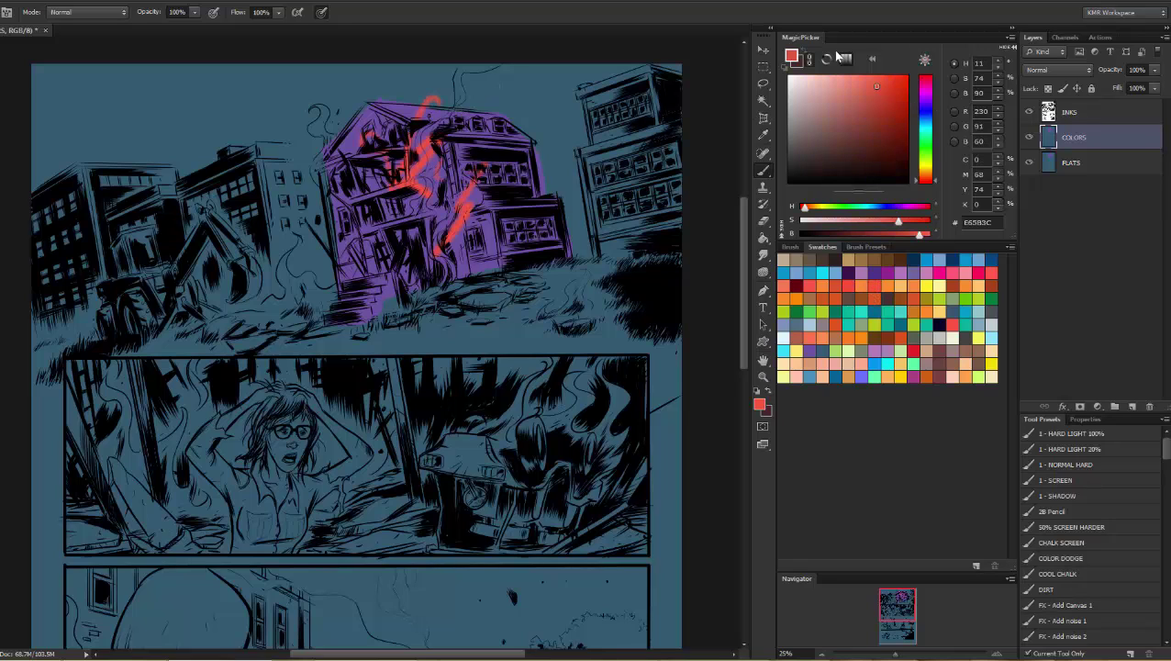
# Delete the COLORS layer, deselect, and revert the page to inks only.
pyautogui.click(1102, 165)
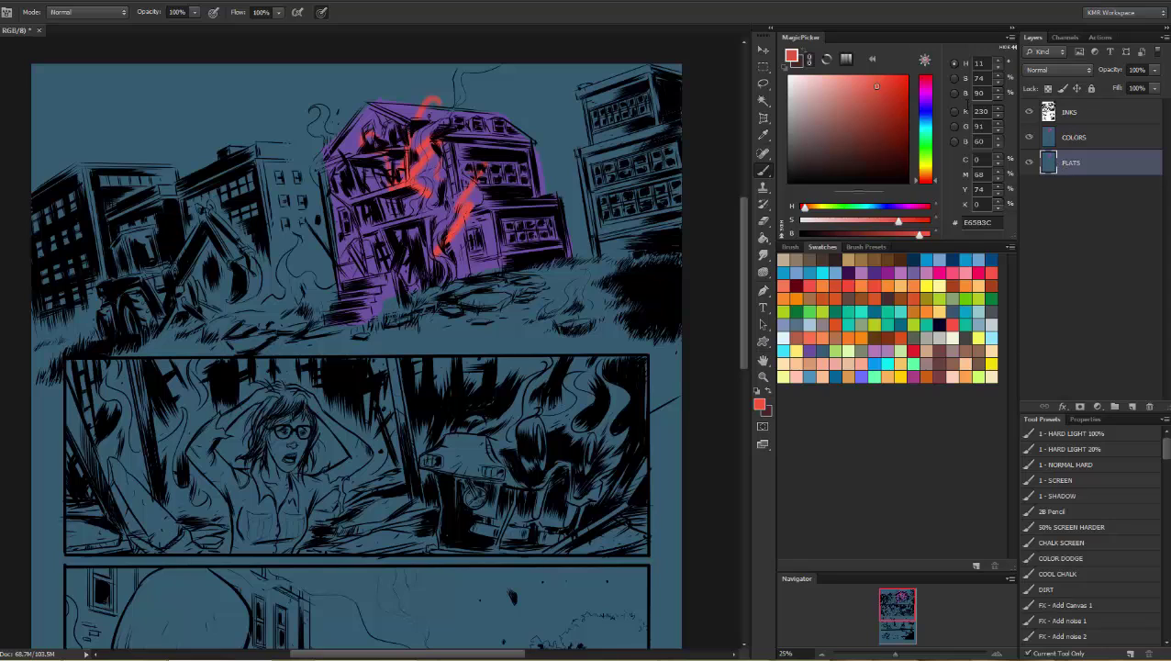
pyautogui.press('w')
pyautogui.click(382, 202)
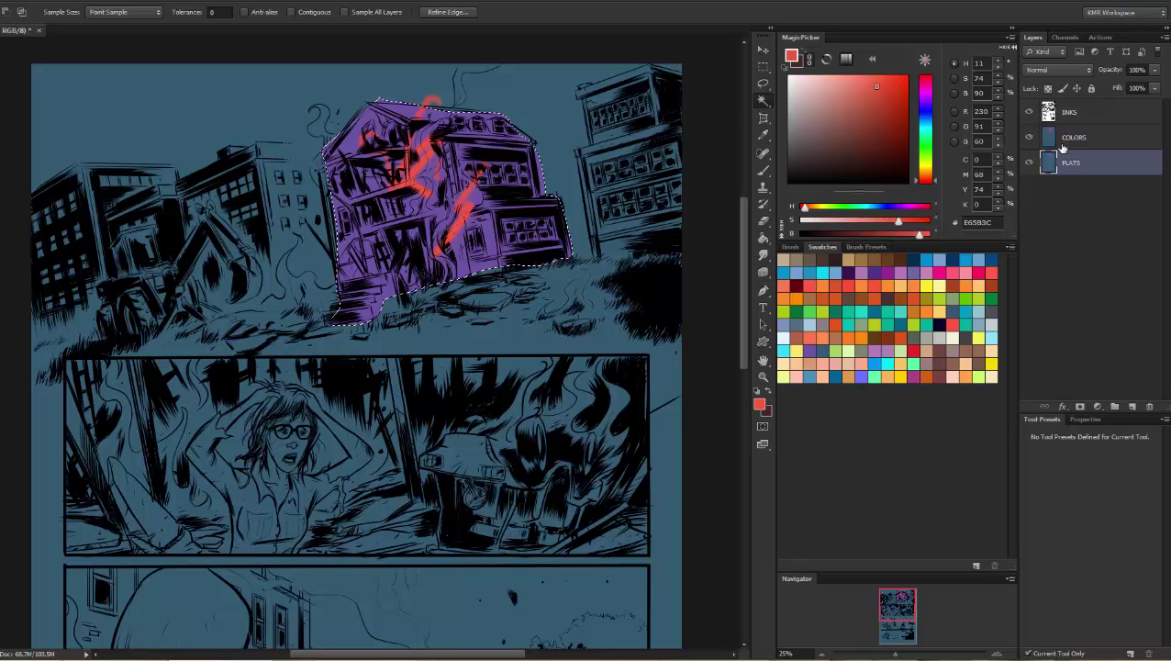
pyautogui.moveTo(1069, 140); pyautogui.dragTo(1150, 406)
pyautogui.hotkey('ctrl', 'd')
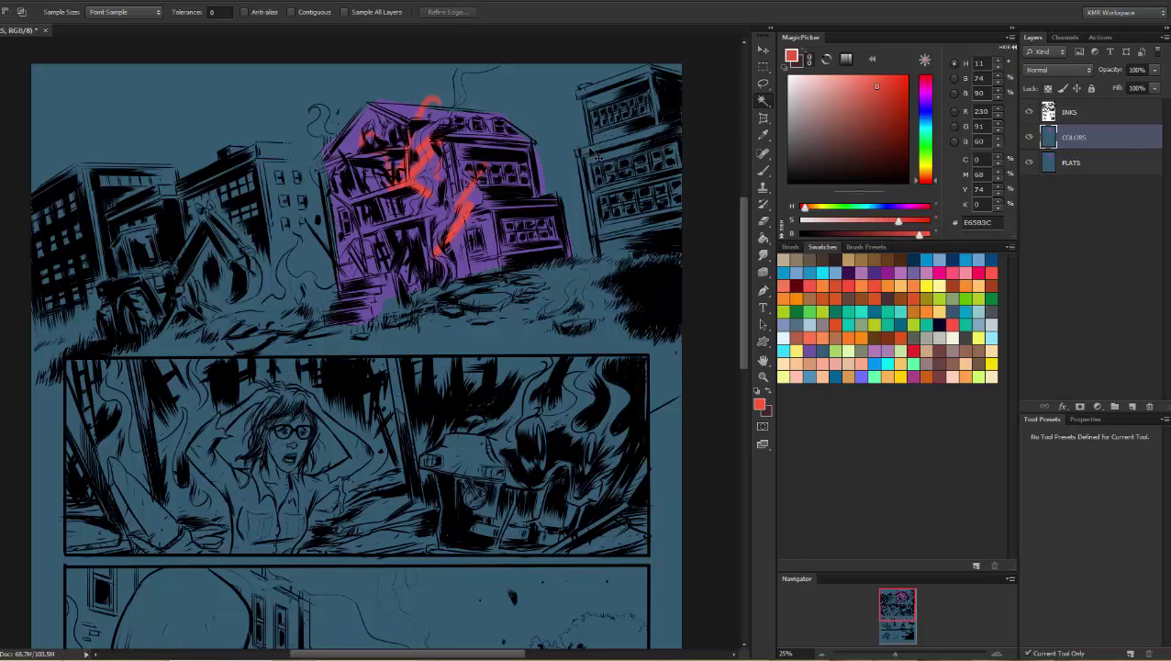
pyautogui.press('F12')
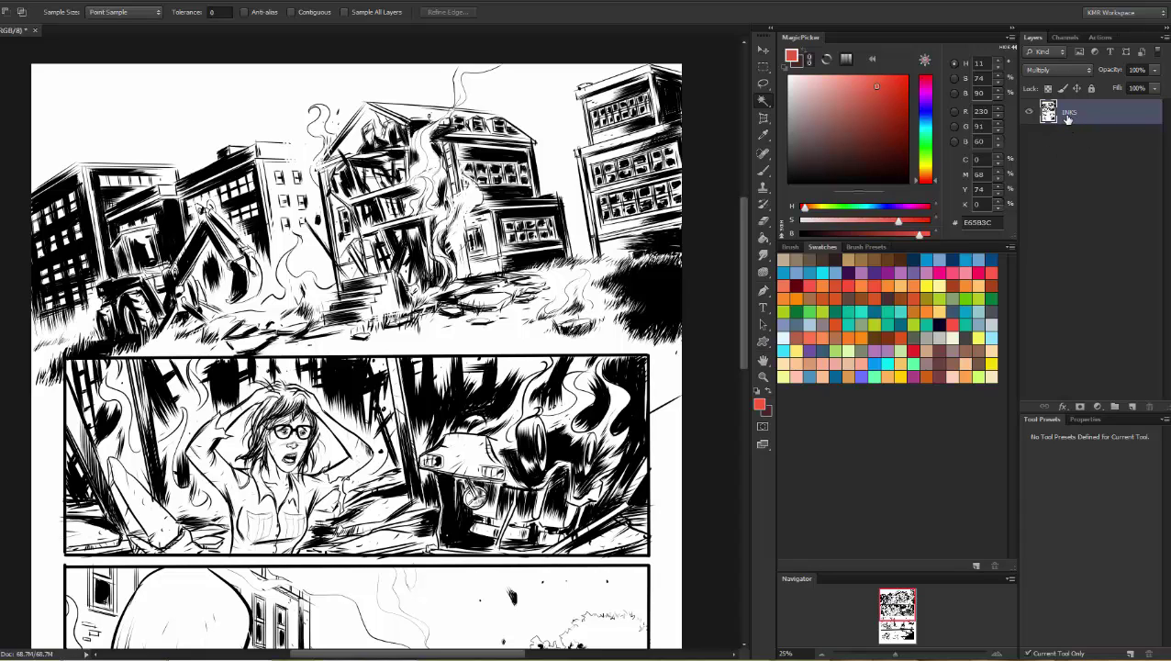
# Confirm the INKS layer name and keep its blending at Multiply.
pyautogui.press('Return')
pyautogui.click(1052, 69)
pyautogui.click(1056, 113)
# Add a FLATS layer below INKS, flatted blue with the house purple.
pyautogui.hotkey('ctrl', 'shift', 'alt', 'n')
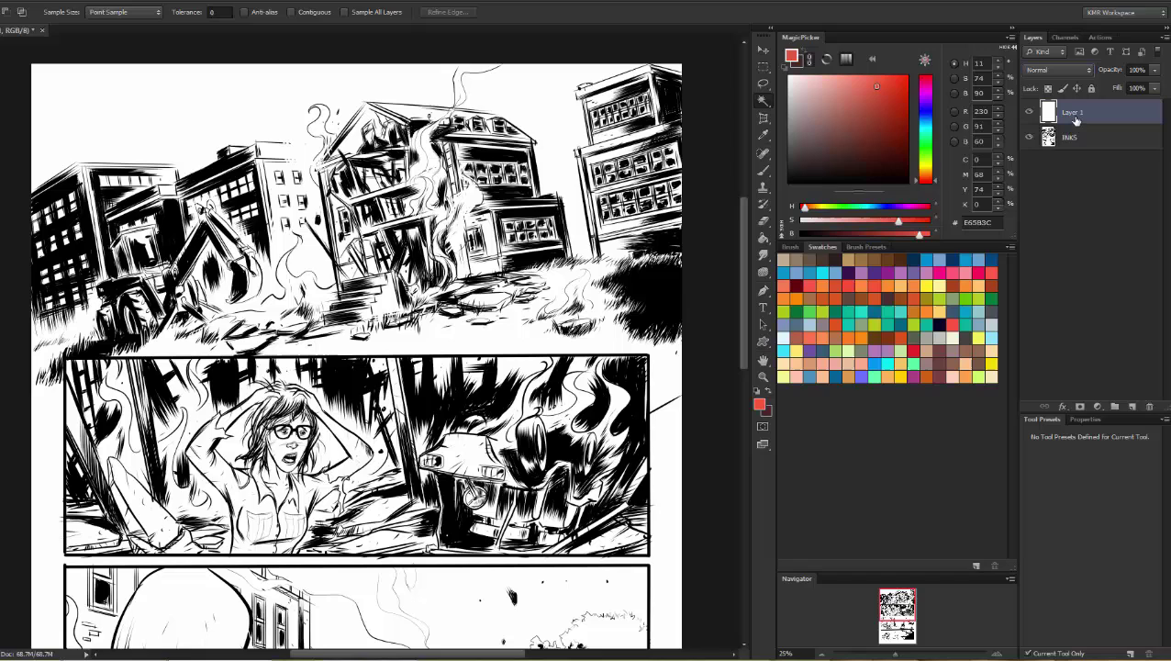
pyautogui.moveTo(1084, 123); pyautogui.dragTo(1078, 145)
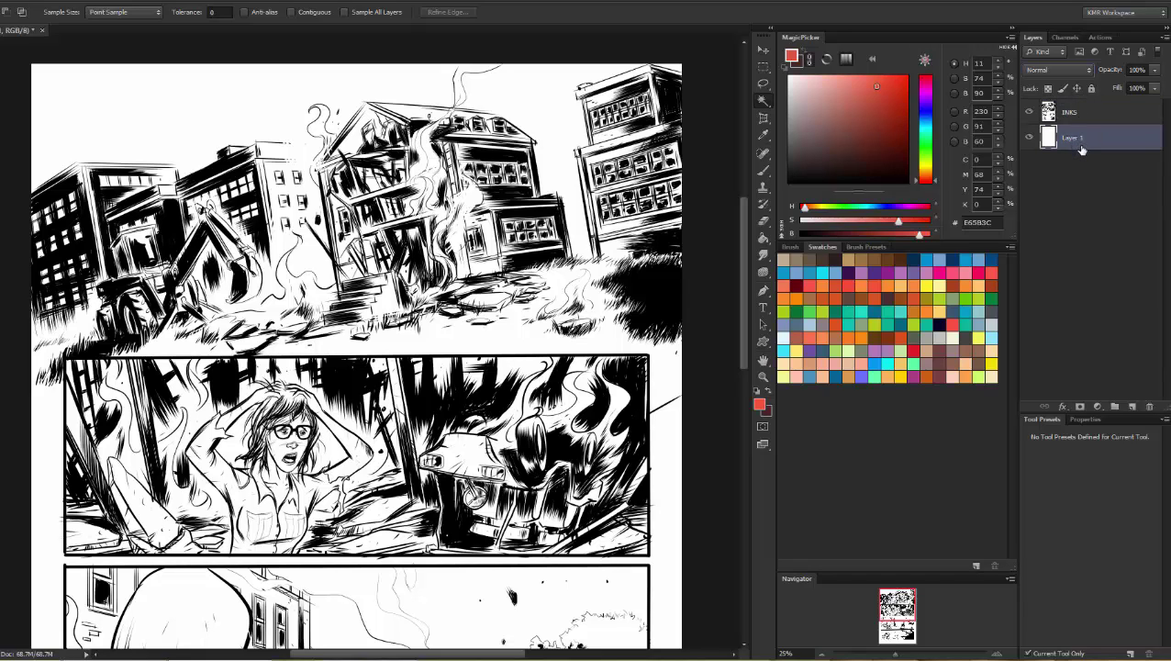
pyautogui.doubleClick(1074, 139)
pyautogui.write('FLATS')
pyautogui.press('Return')
pyautogui.press('F2')
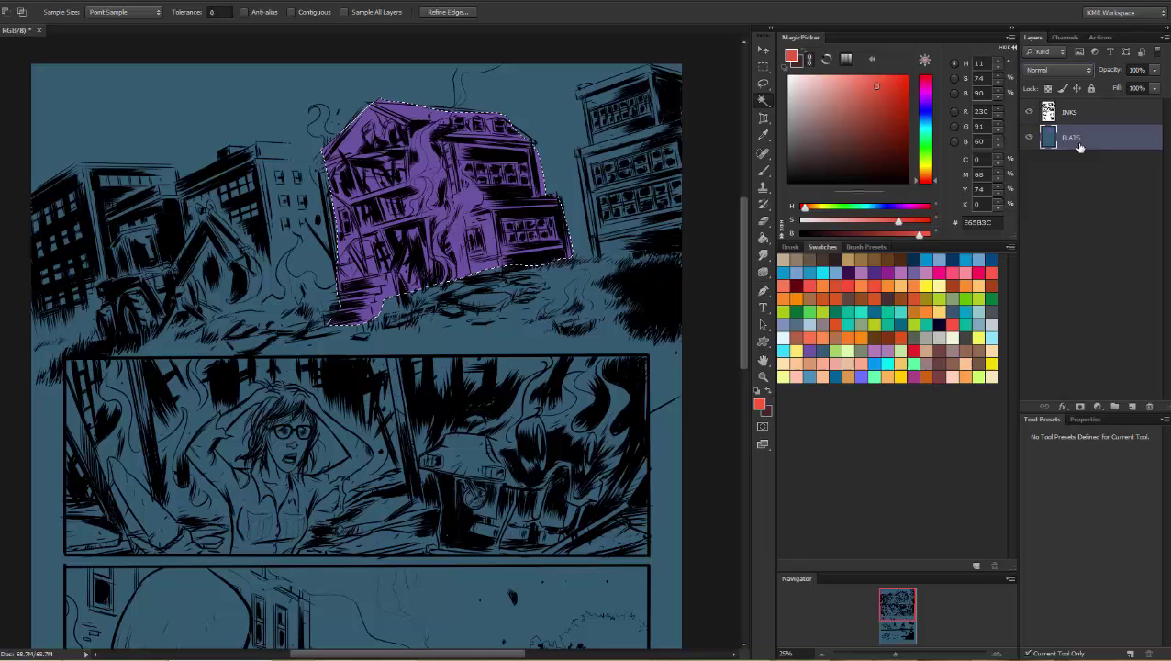
pyautogui.hotkey('ctrl', 'd')
# Add an empty layer named COLORS above FLATS.
pyautogui.hotkey('ctrl', 'shift', 'alt', 'n')
pyautogui.doubleClick(1074, 138)
pyautogui.write('COLORS')
pyautogui.press('Return')
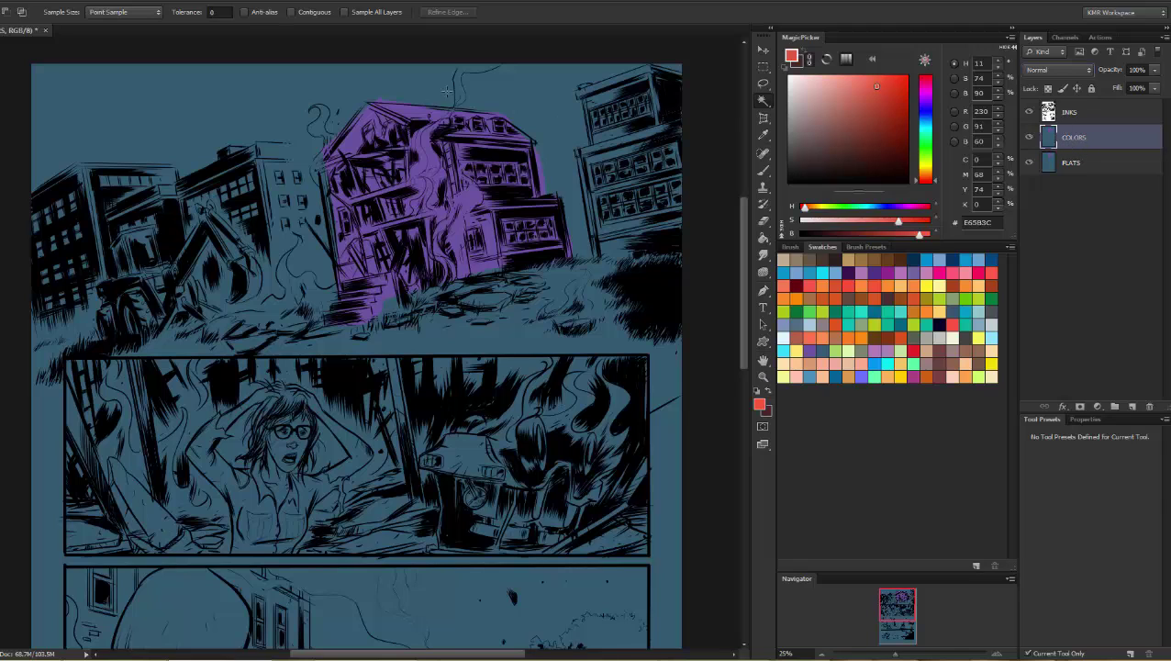
pyautogui.click(384, 210)
pyautogui.press('b')
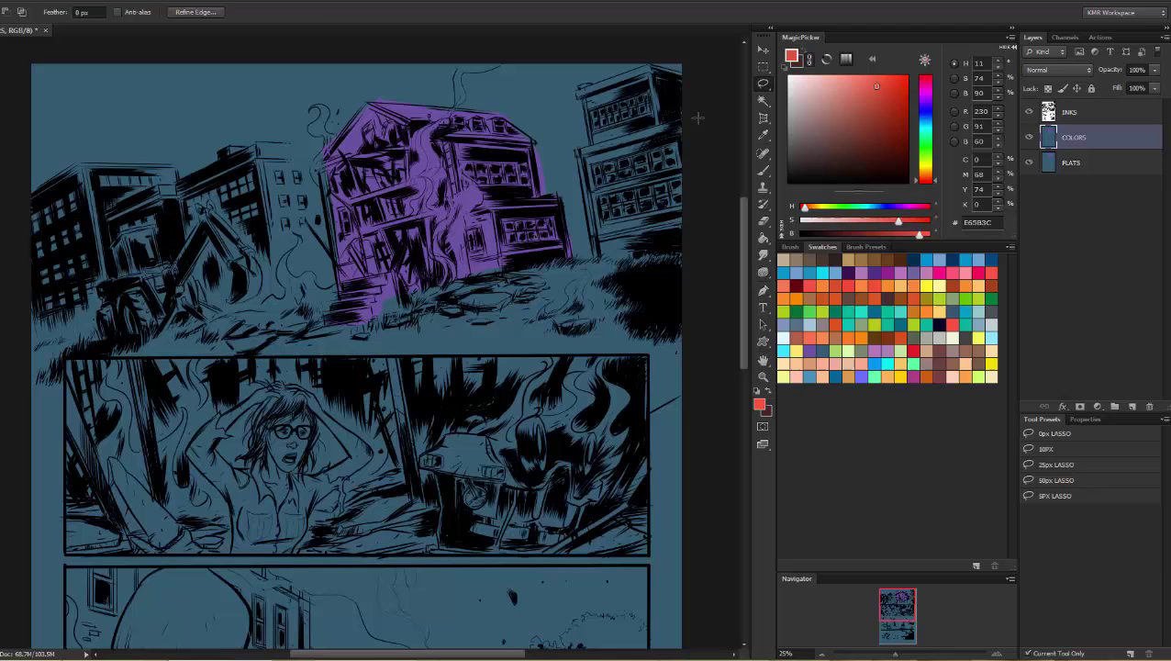
pyautogui.moveTo(484, 92)
pyautogui.mouseDown()
pyautogui.moveTo(441, 175)
pyautogui.moveTo(450, 197)
pyautogui.moveTo(418, 237)
pyautogui.mouseUp()
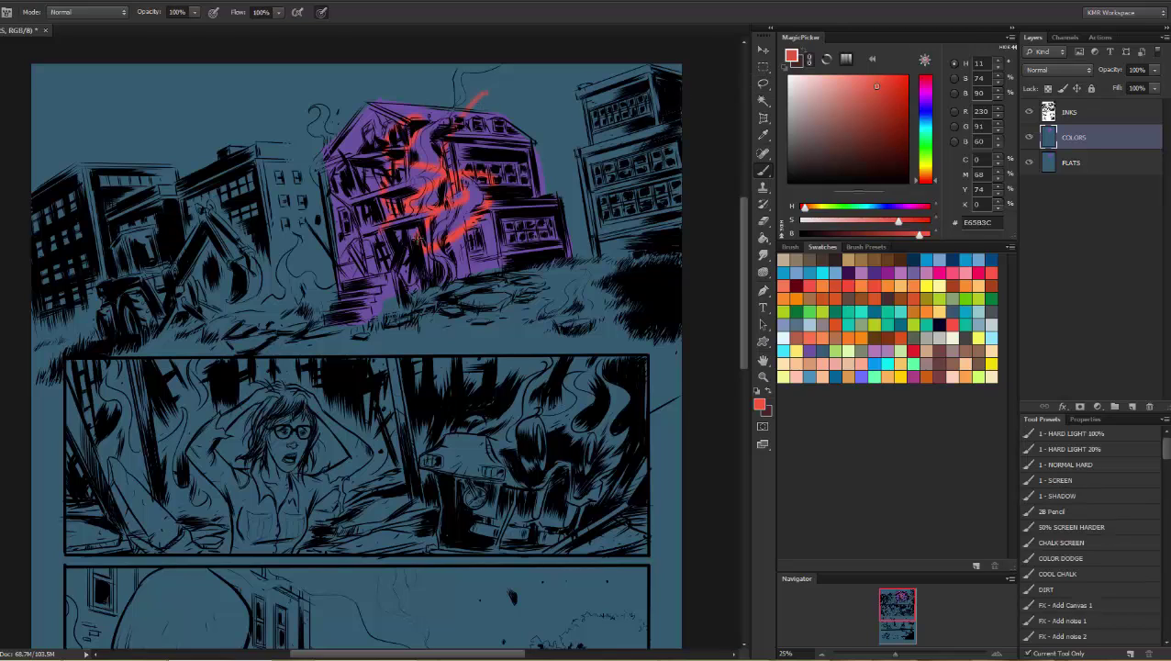
pyautogui.hotkey('ctrl', 'z')
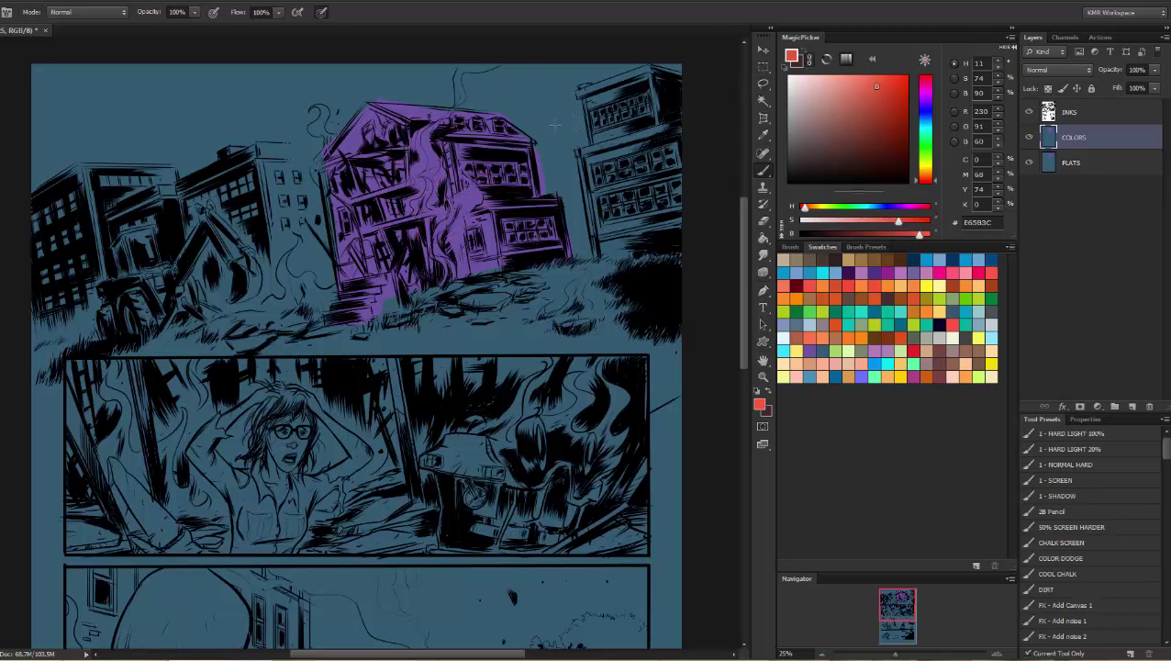
pyautogui.press('w')
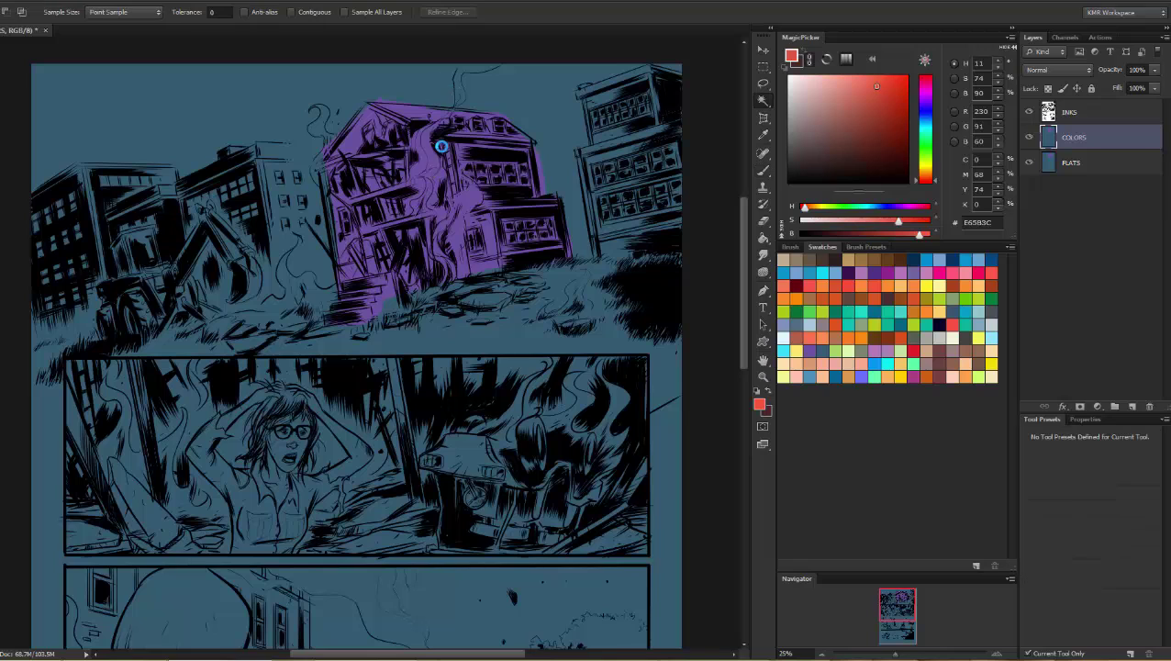
pyautogui.click(374, 216)
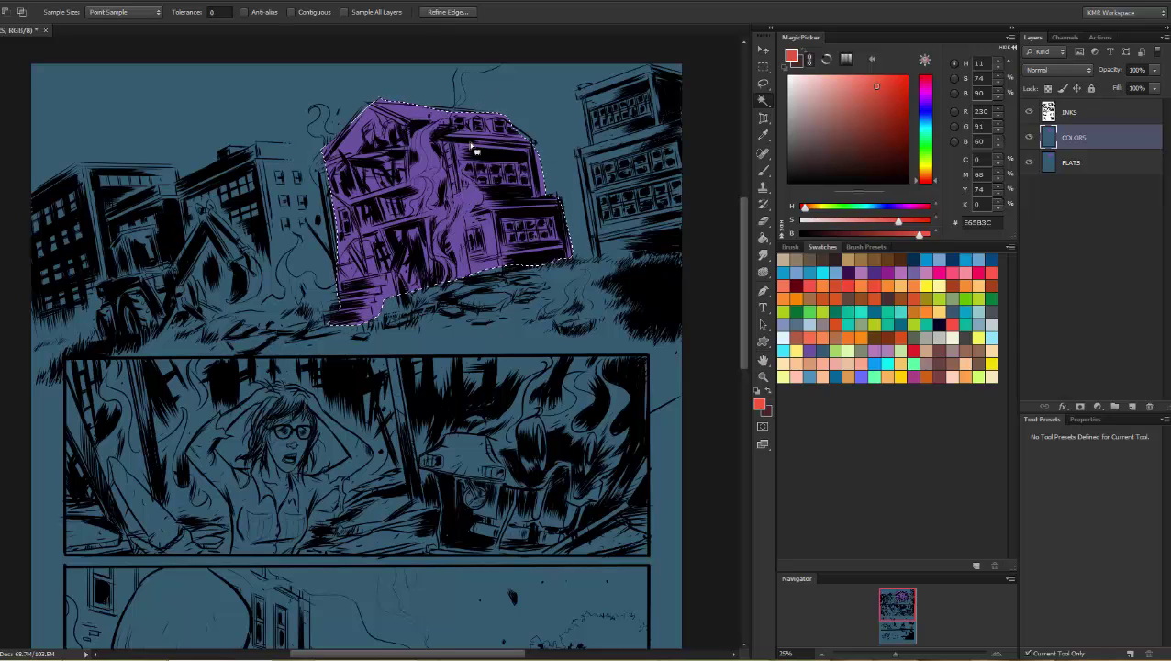
pyautogui.hotkey('ctrl', 'j')
pyautogui.press('b')
pyautogui.moveTo(428, 118)
pyautogui.mouseDown()
pyautogui.moveTo(386, 220)
pyautogui.moveTo(342, 280)
pyautogui.mouseUp()
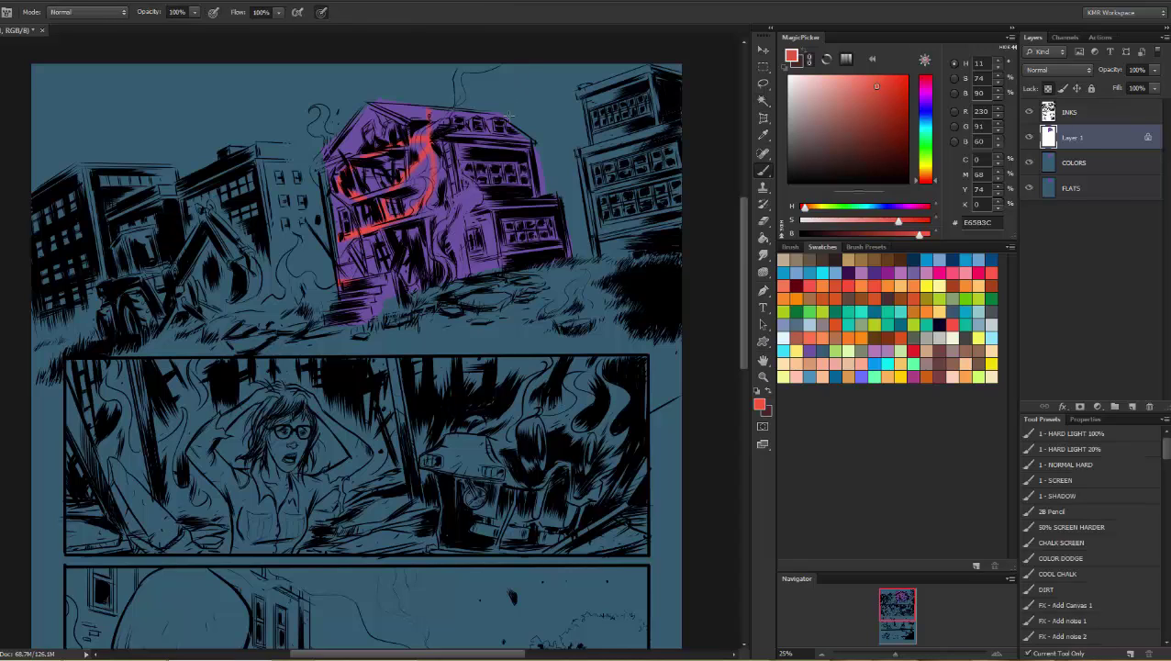
pyautogui.hotkey('ctrl', 'alt', 'z')
pyautogui.hotkey('ctrl', 'alt', 'z')
pyautogui.hotkey('ctrl', 'alt', 'z')
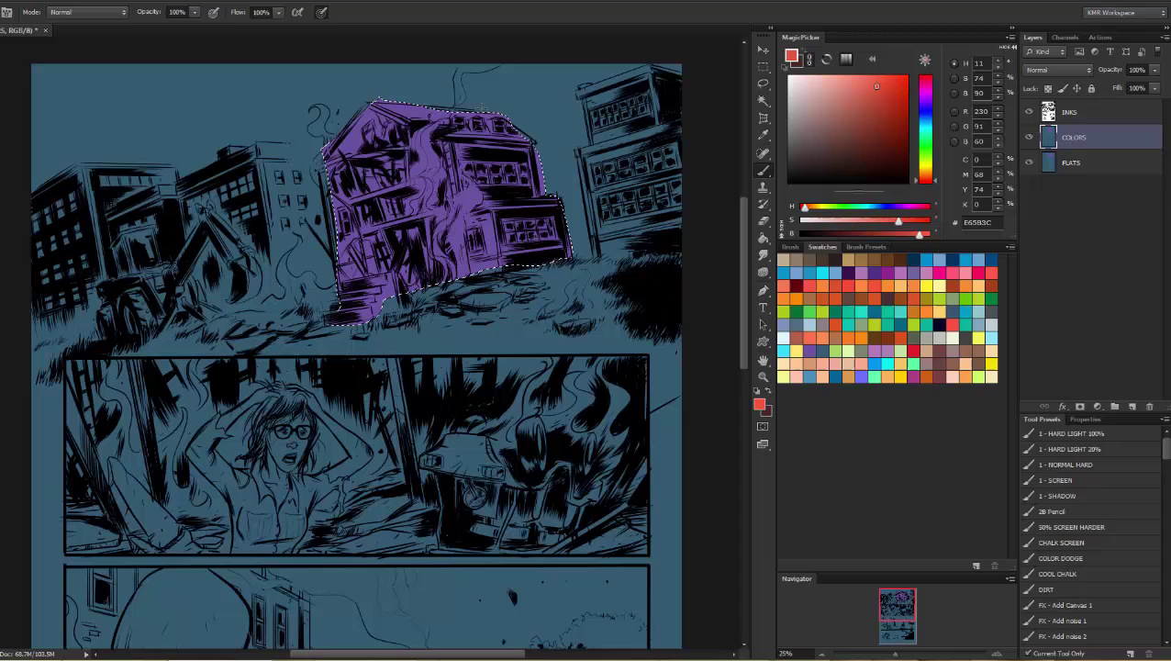
pyautogui.press('l')
pyautogui.hotkey('ctrl', 'd')
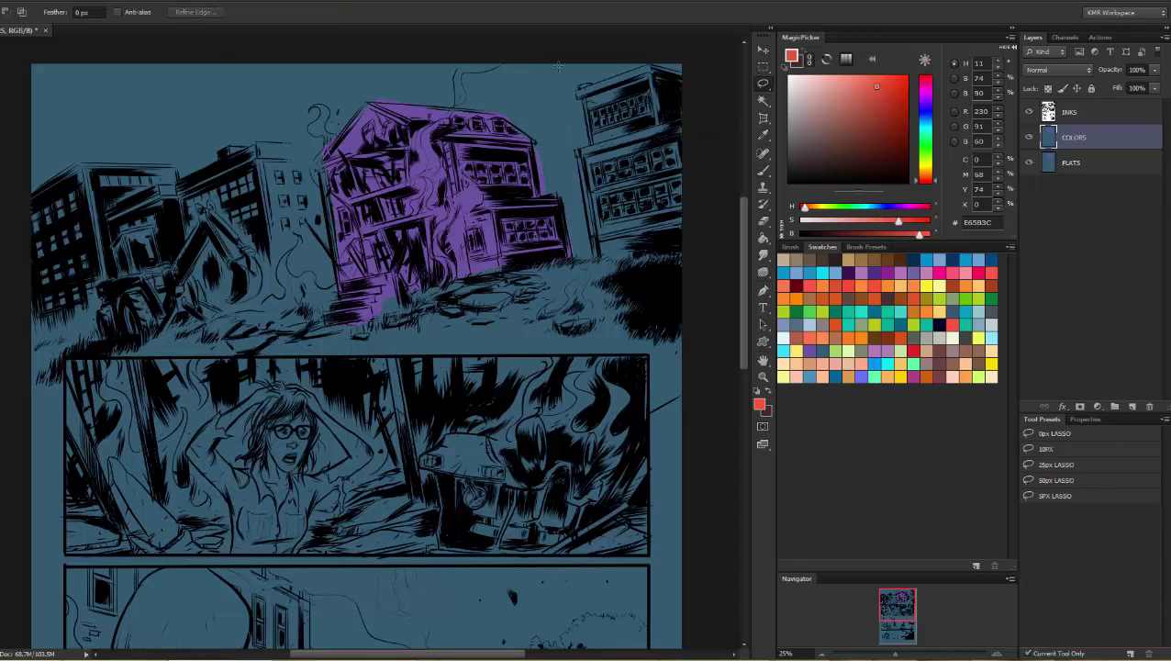